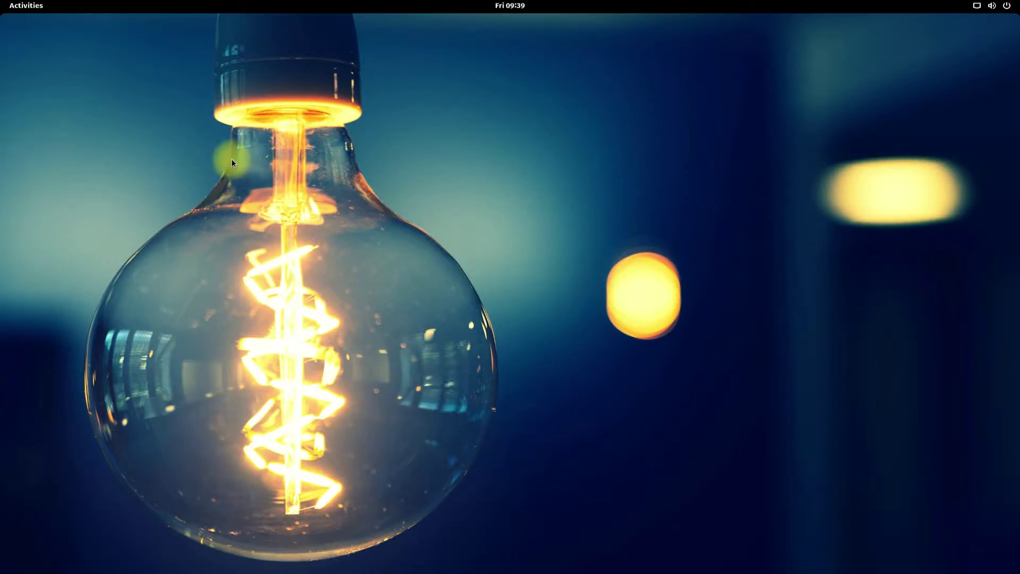
- Launch GNOME Terminal from the Activities overview to get a fish prompt in the home folder
left_click(24, 6)
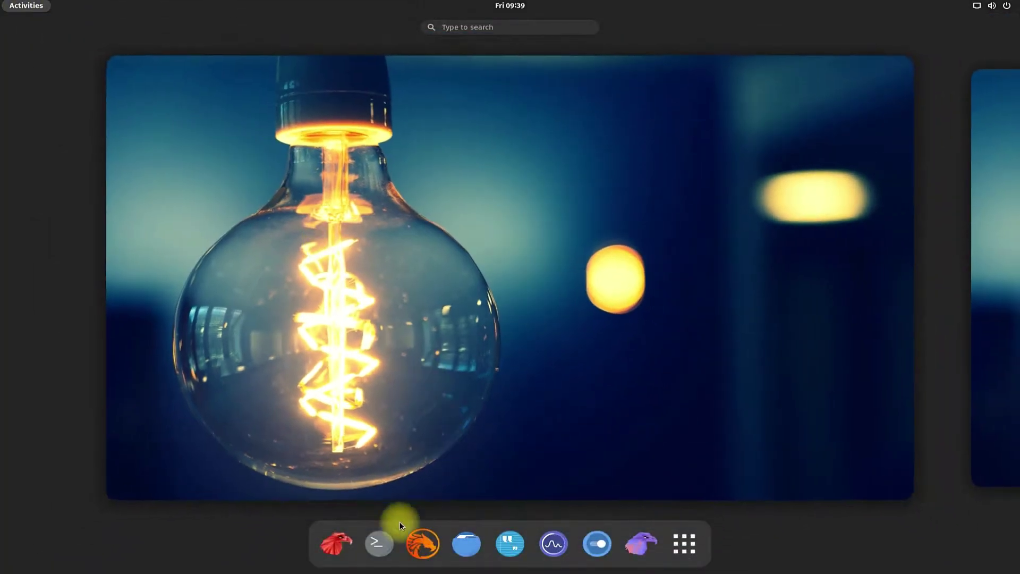
left_click(378, 543)
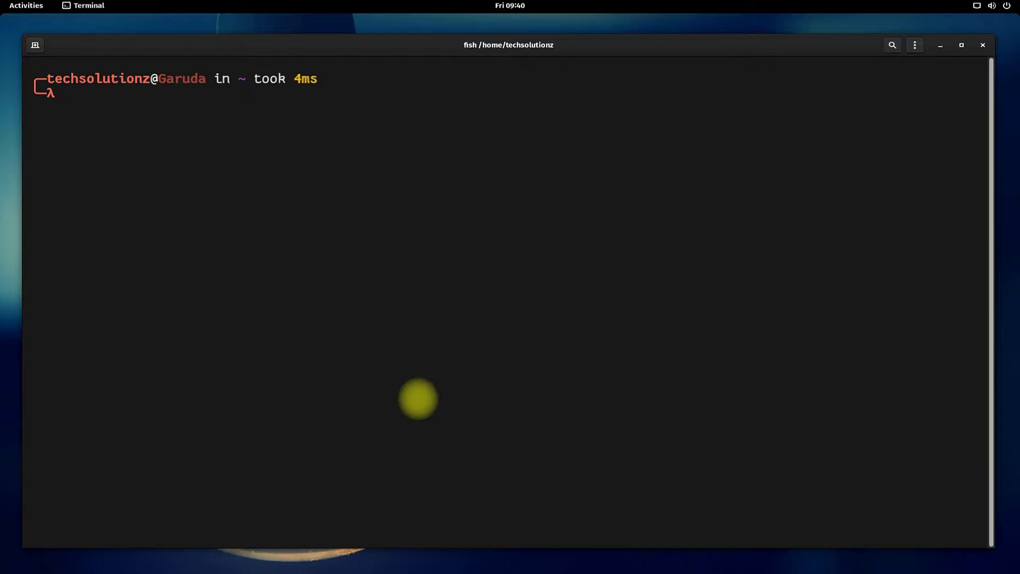
type("sudo pacman -")
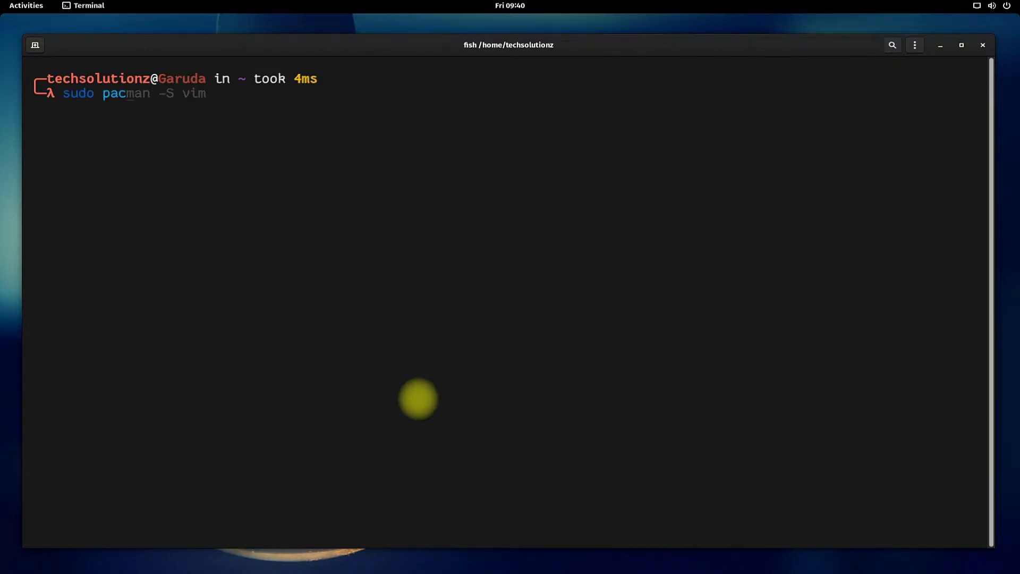
type("S g")
type("it")
- Reinstall git with sudo pacman -S git, authorising and confirming, then clear the screen
key("Return")
type("*****")
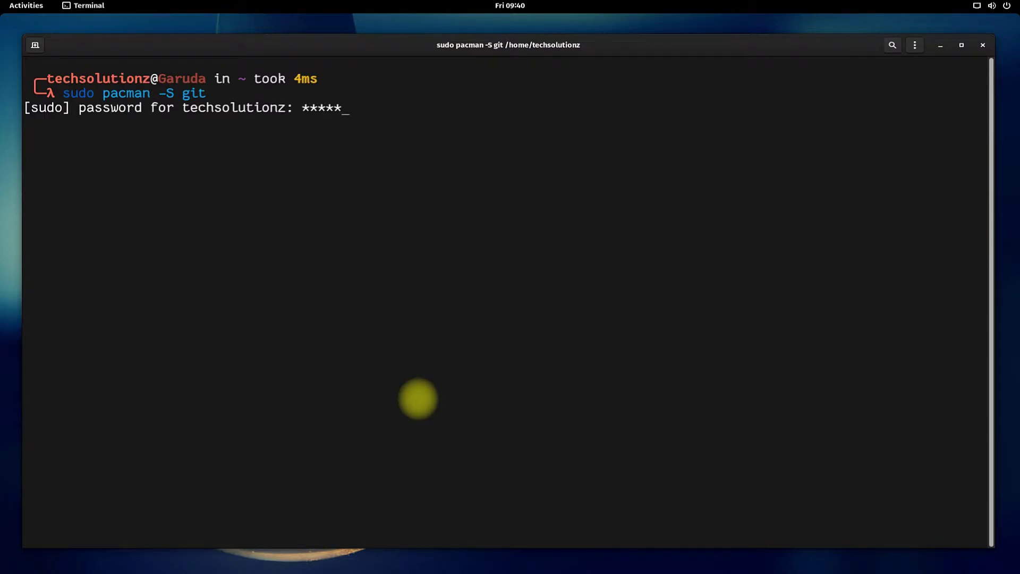
type("*")
key("Return")
type("Y")
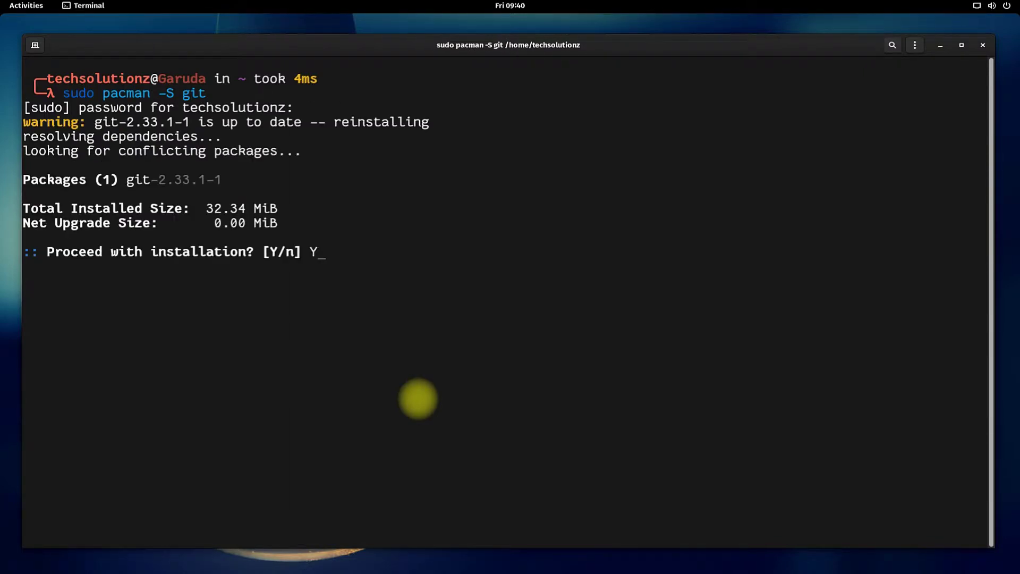
key("Return")
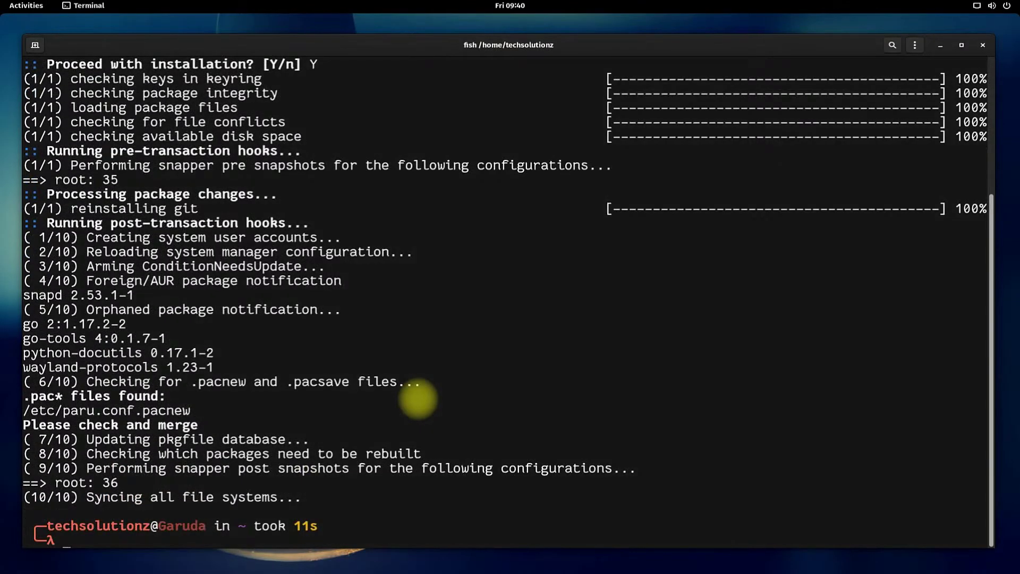
type("clear")
key("Return")
type("sudo")
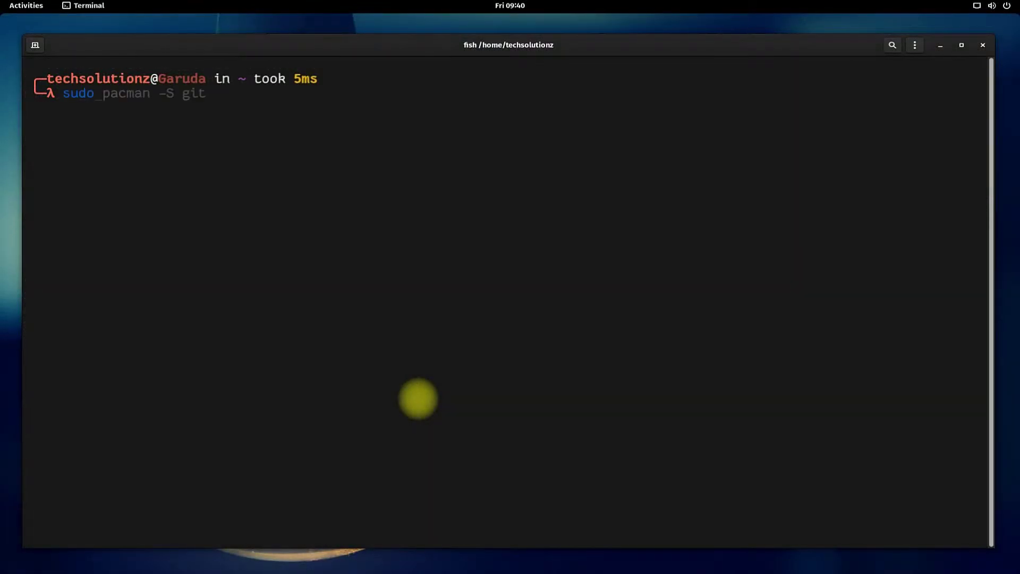
type(" pcama")
- Reinstall all 24 base-devel group packages with sudo pacman -S base-devel
key("BackSpace")
key("BackSpace")
key("BackSpace")
type("acman")
type(" -S ba")
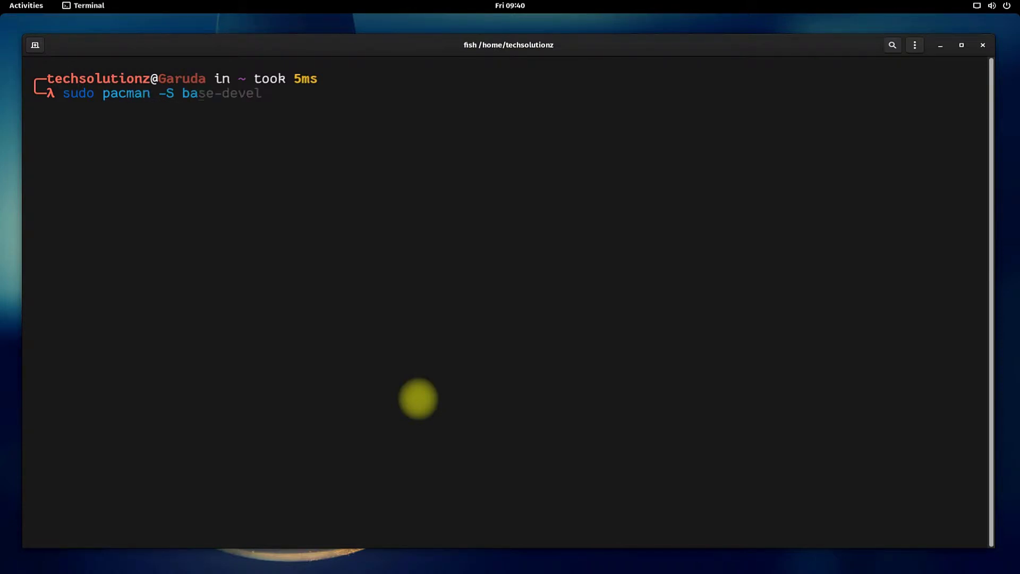
type("se-dev")
type("el")
key("Return")
key("Return")
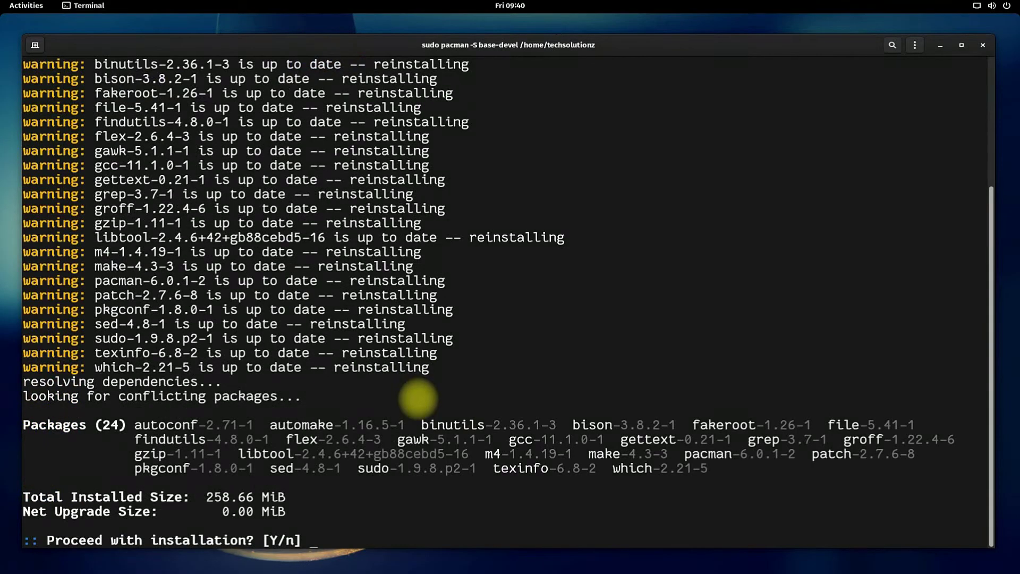
type("Y")
key("Return")
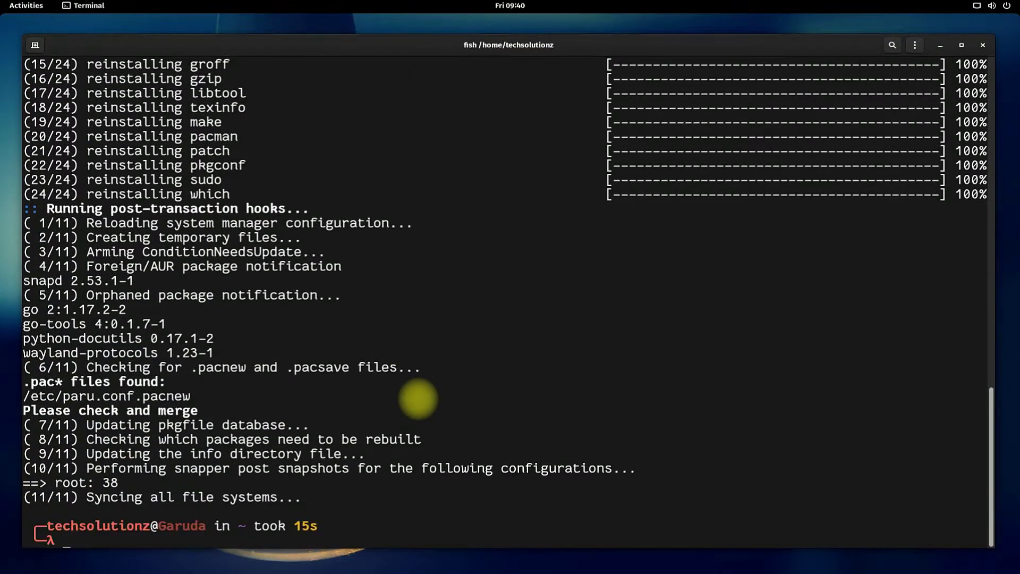
type("c")
type("lear")
key("Return")
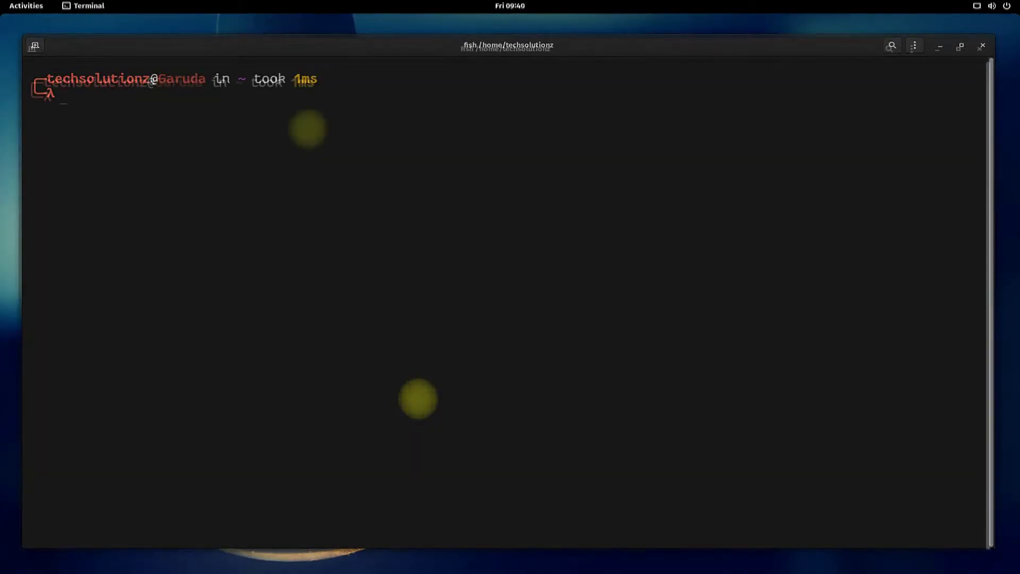
type("cl")
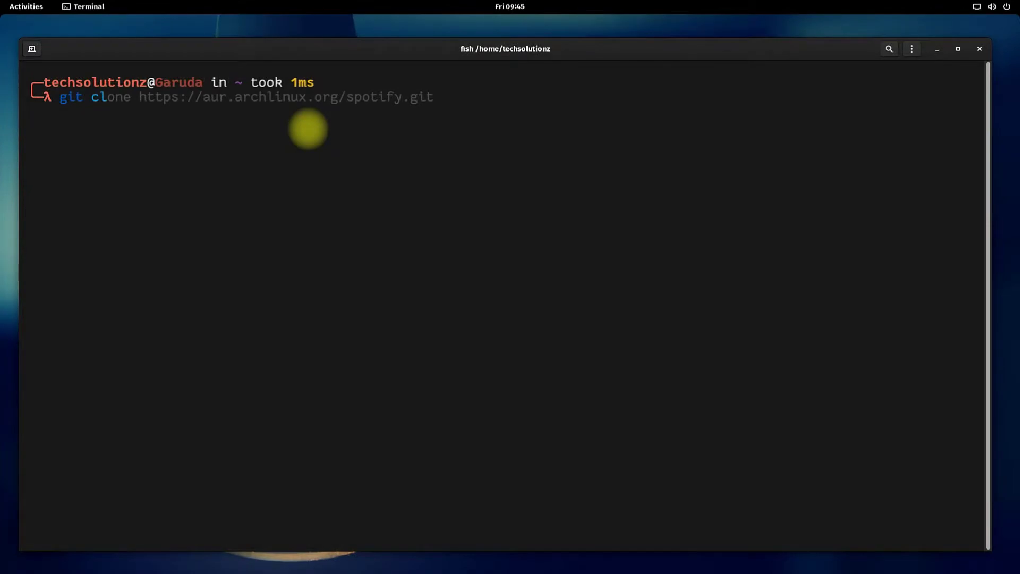
type("one http")
type("s://aur.arc")
type("hlinux.org/")
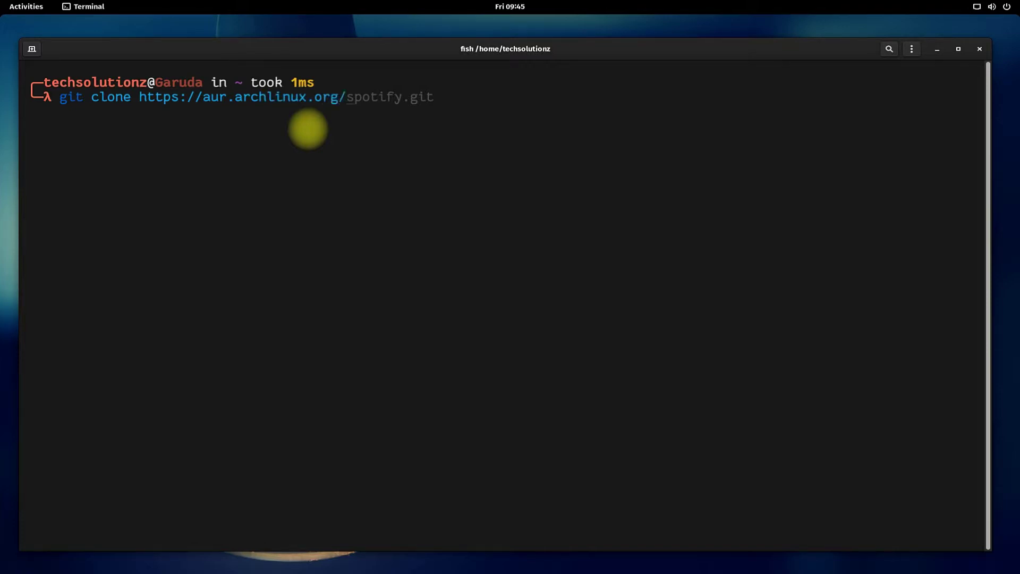
type("spoti")
type("fy.git")
key("Return")
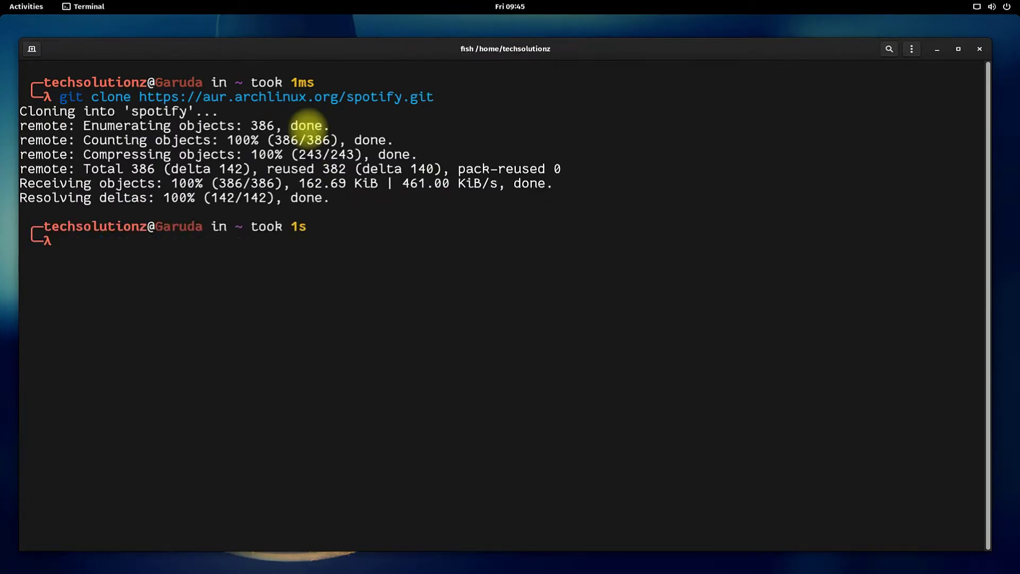
type("cd spo")
type("tify")
- Build and install Spotify from the spotify folder with makepkg -si, authorising and confirming
key("Return")
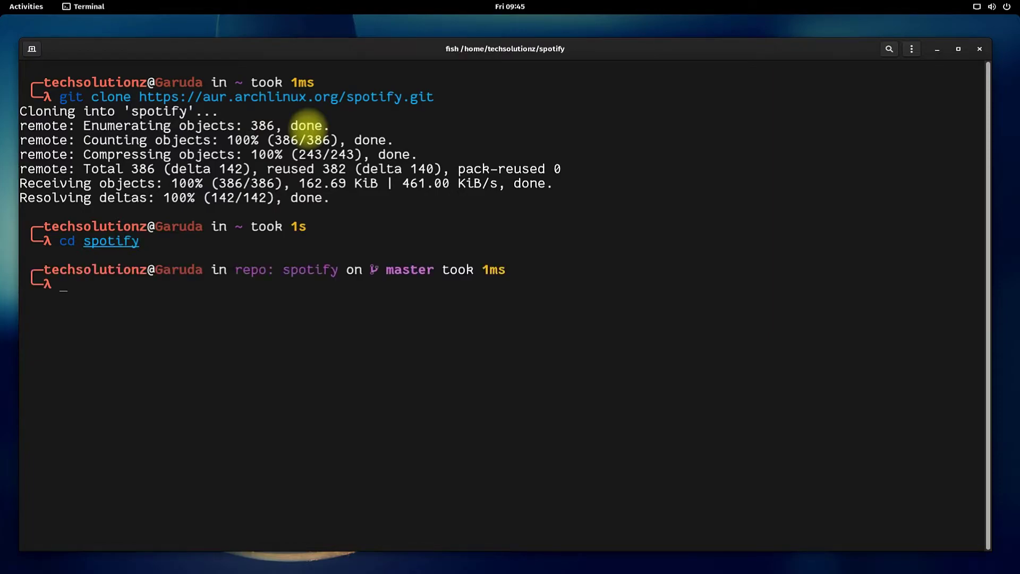
type("m")
type("-si")
key("Return")
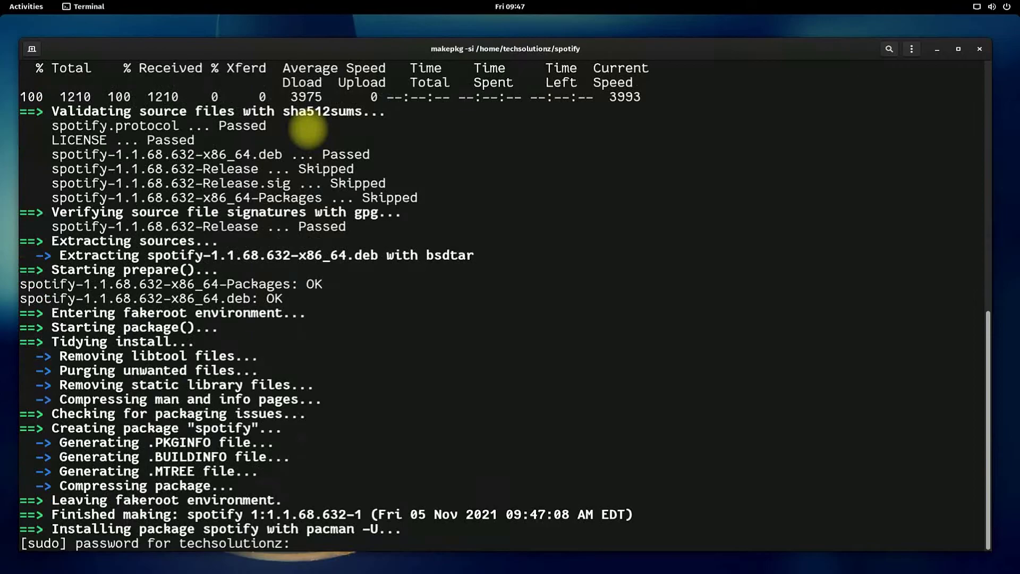
type("**")
type("****")
key("Return")
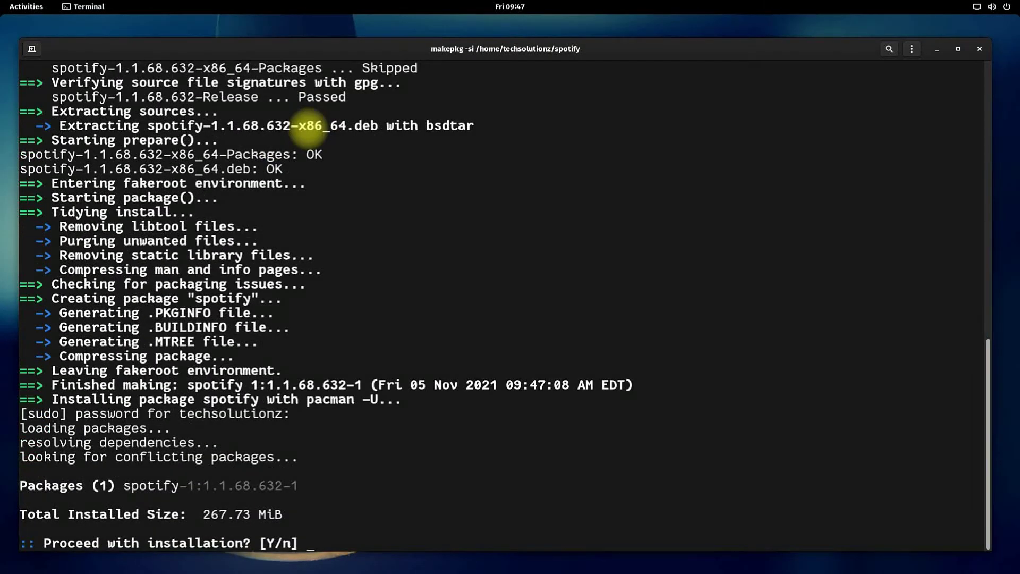
type("Y")
key("Return")
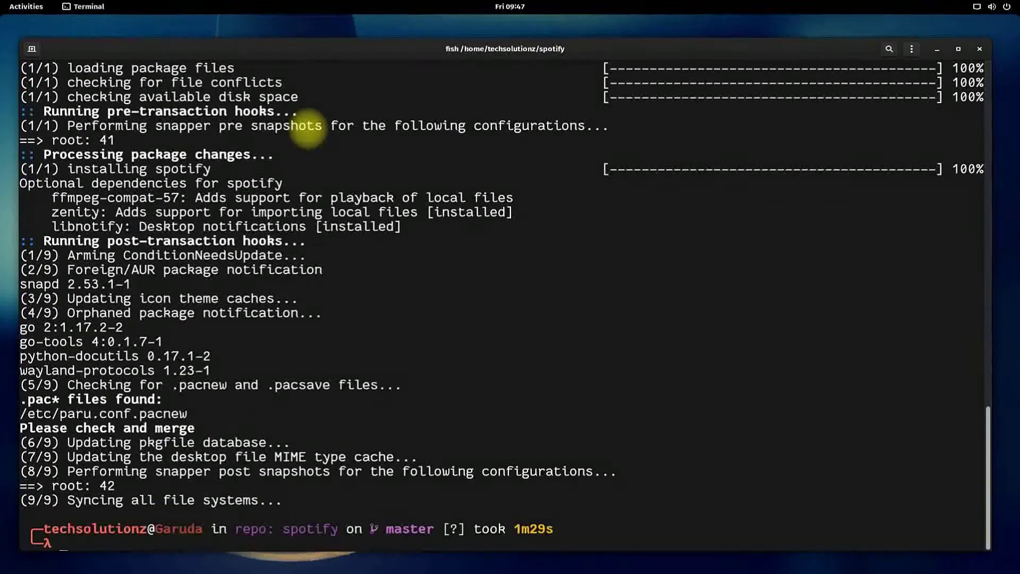
type("clear")
- Clear the screen, confirm Spotify version 1.1.68.632, and exit the terminal
key("Return")
type("spo")
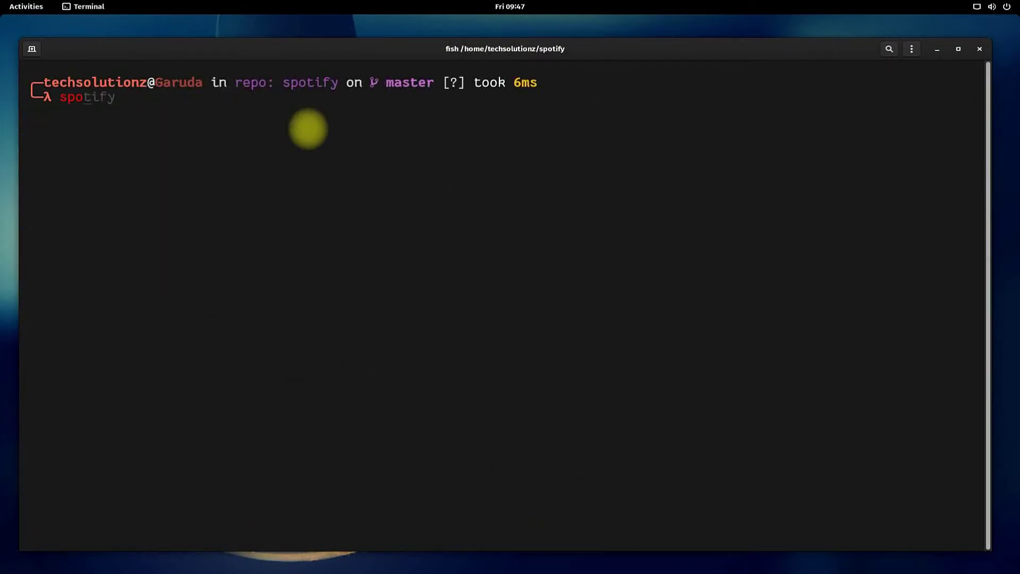
type("tify -")
type("-version")
key("Return")
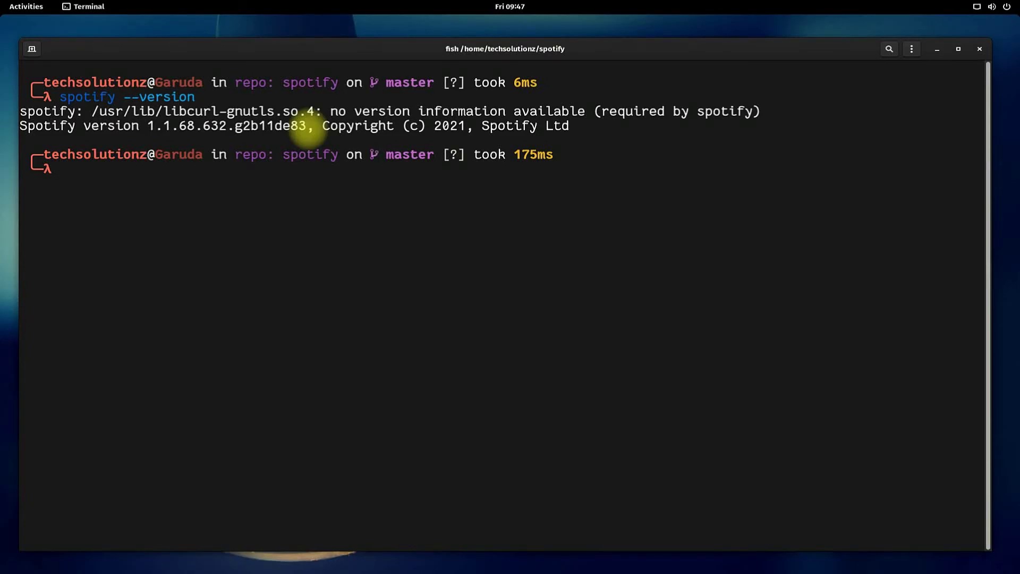
type("exit")
key("Return")
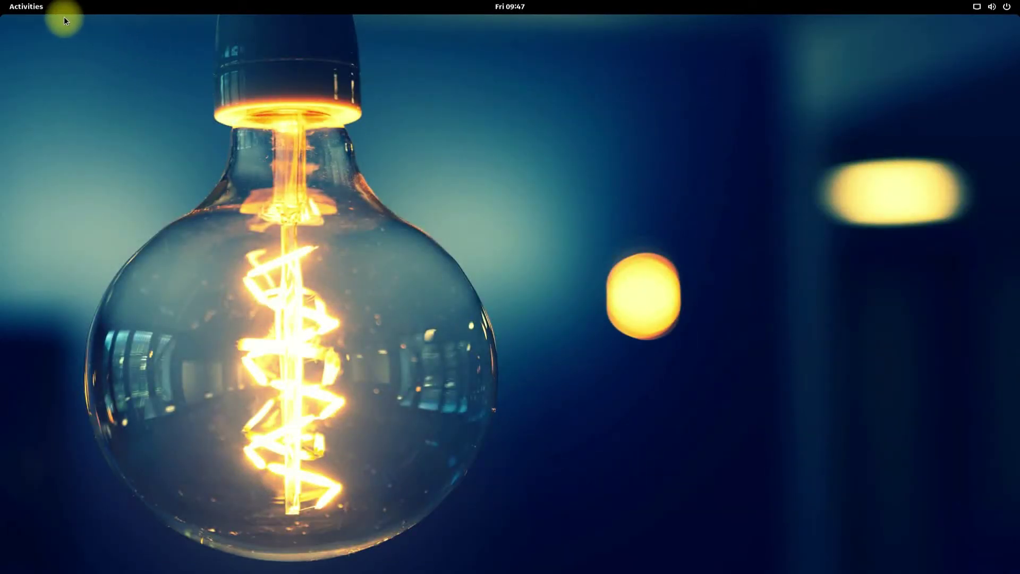
- Launch Spotify from page 2 of the Show Applications grid
left_click(38, 8)
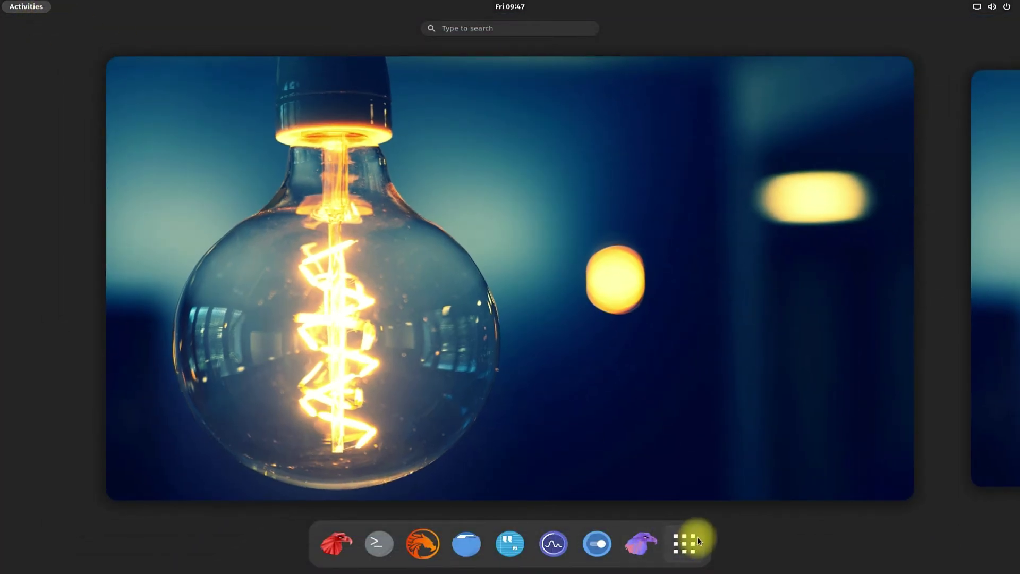
left_click(685, 542)
scroll(704, 465, "down", 1)
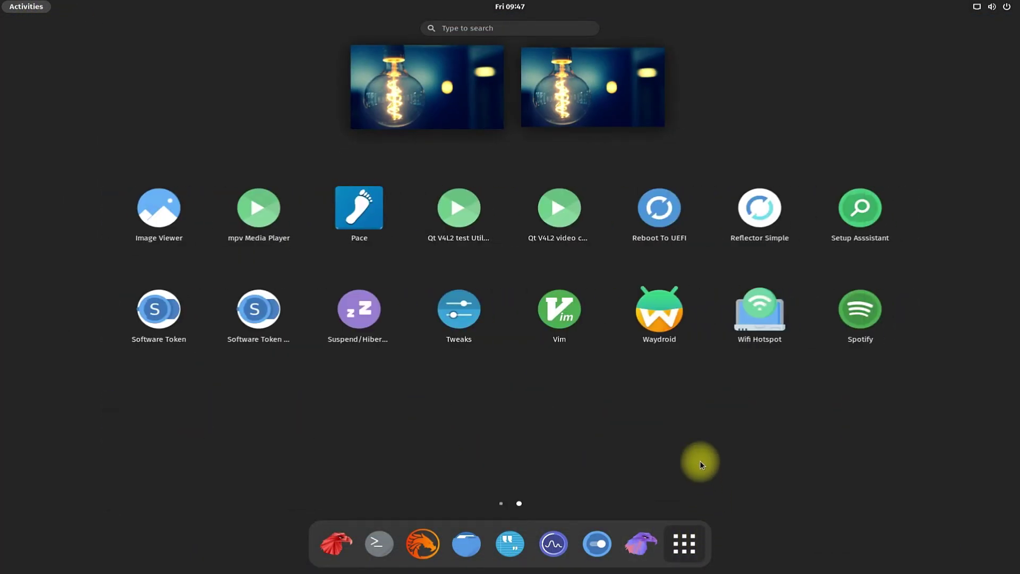
left_click(866, 333)
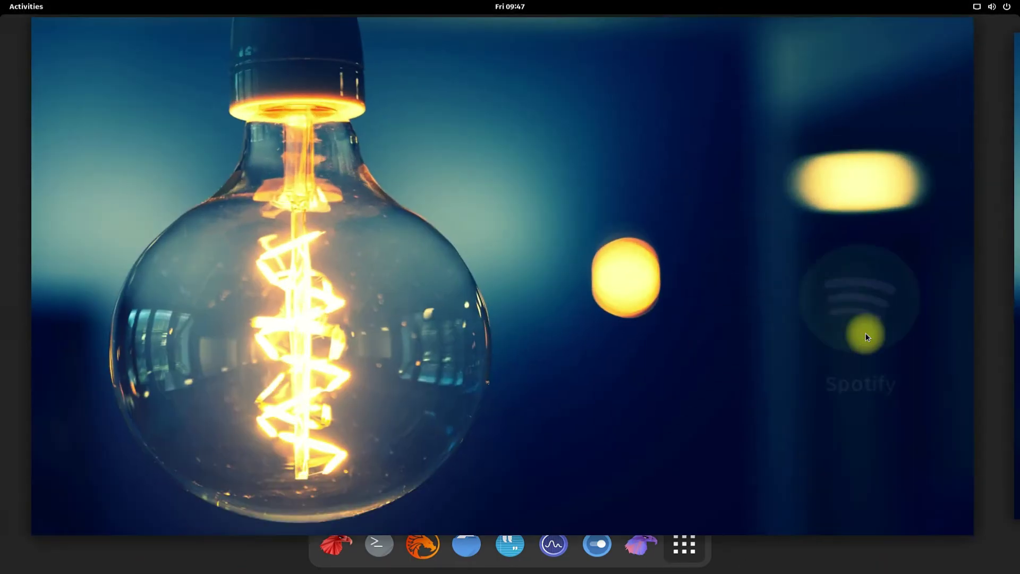